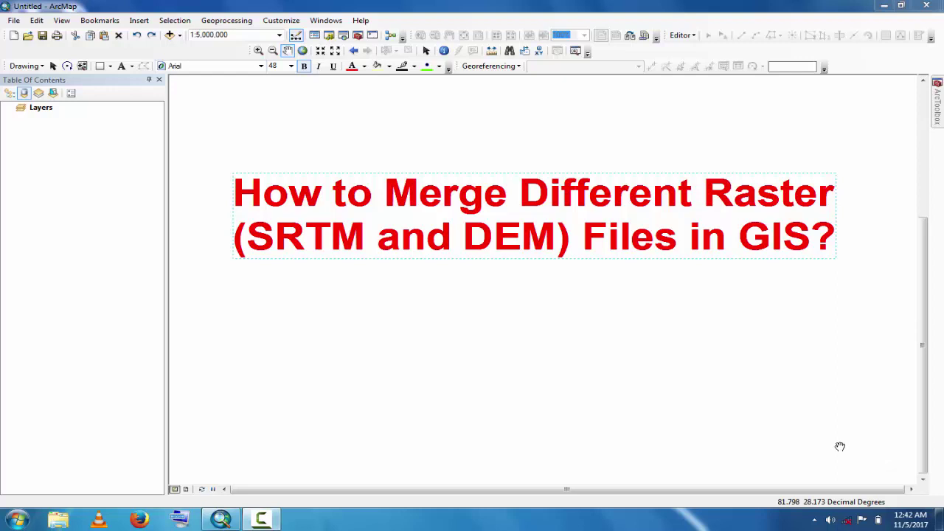
Step: Bring up the context menu for the red title text on the map
right_click(482, 214)
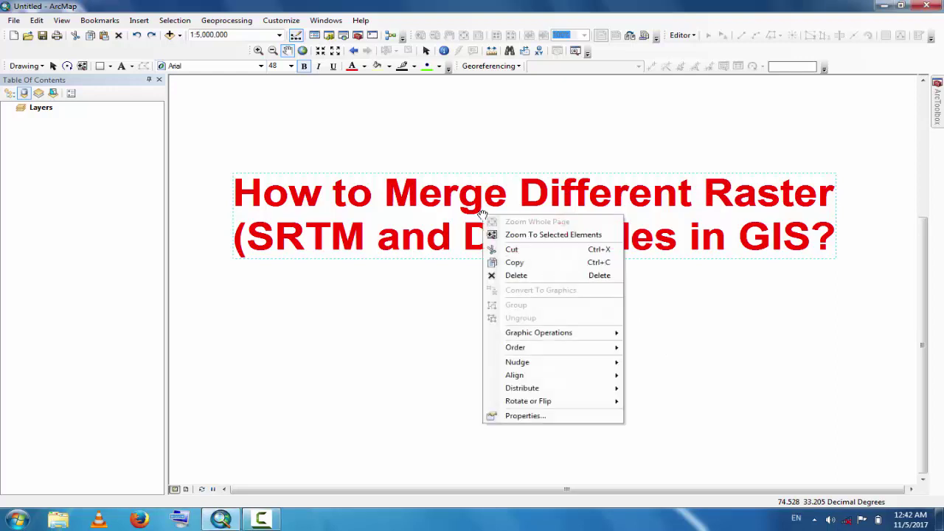
Step: Delete the title text and add srtm_51_05.tif from the Pakistantif srtm.tif files folder
click(525, 275)
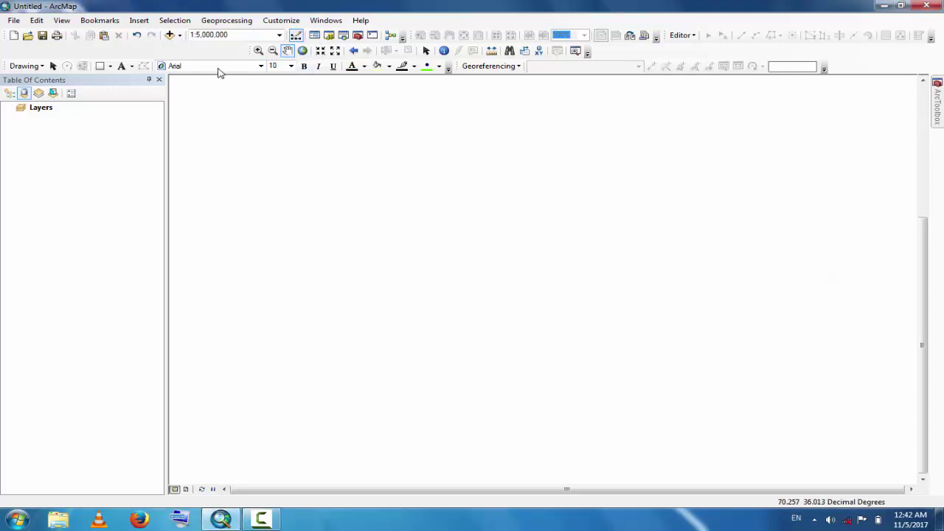
click(169, 36)
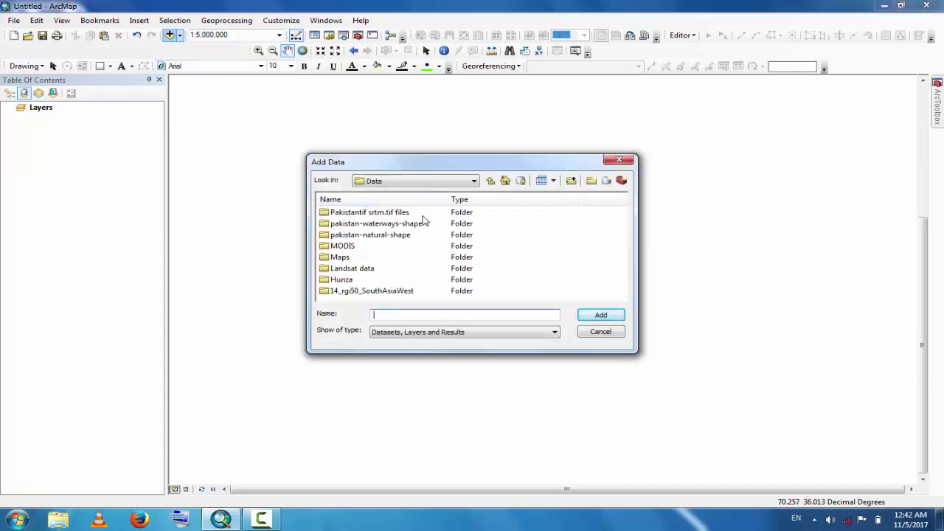
click(407, 214)
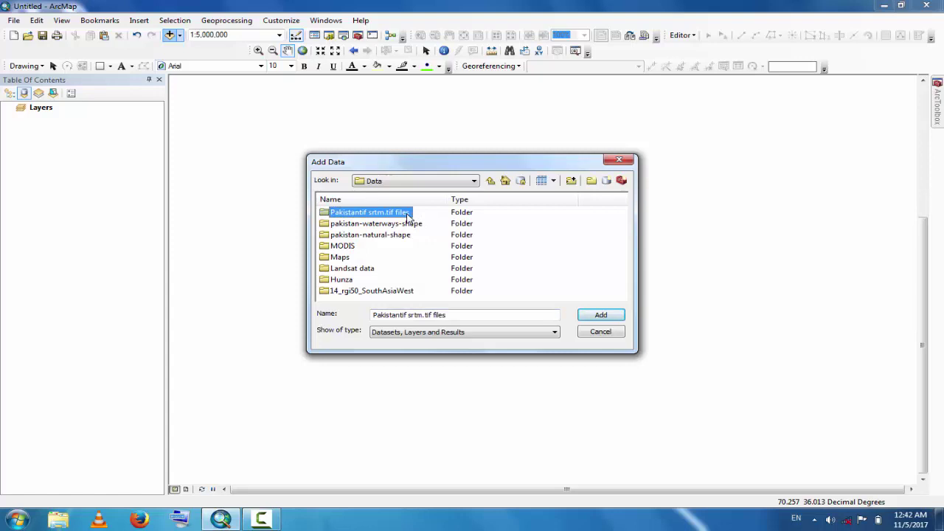
click(407, 214)
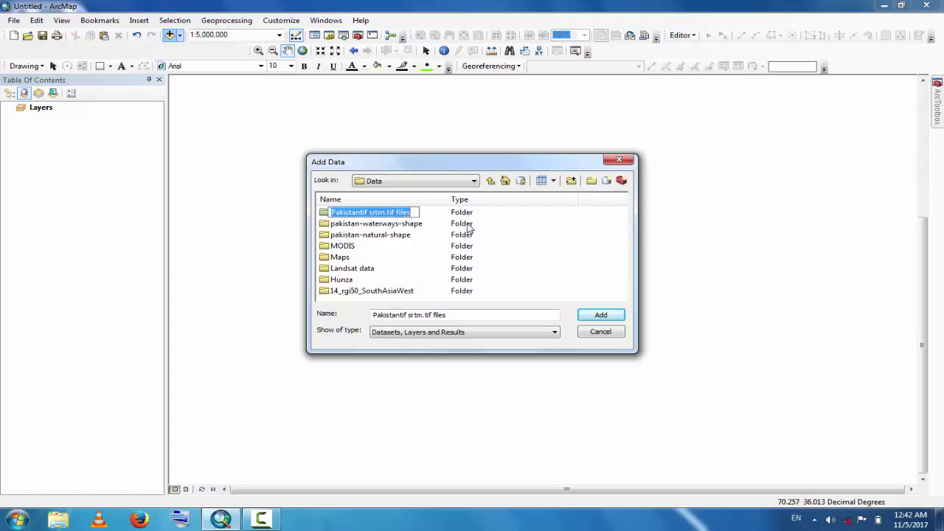
click(363, 224)
click(354, 213)
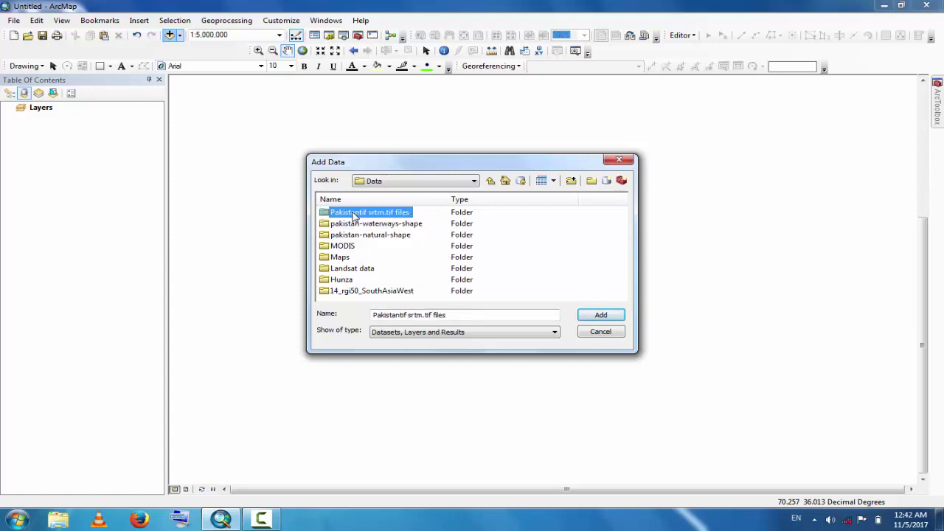
double_click(353, 214)
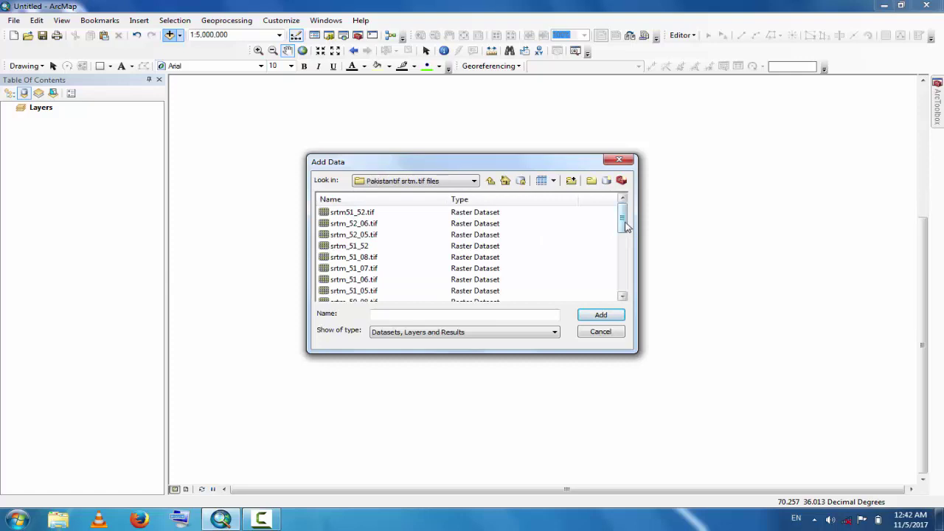
double_click(363, 294)
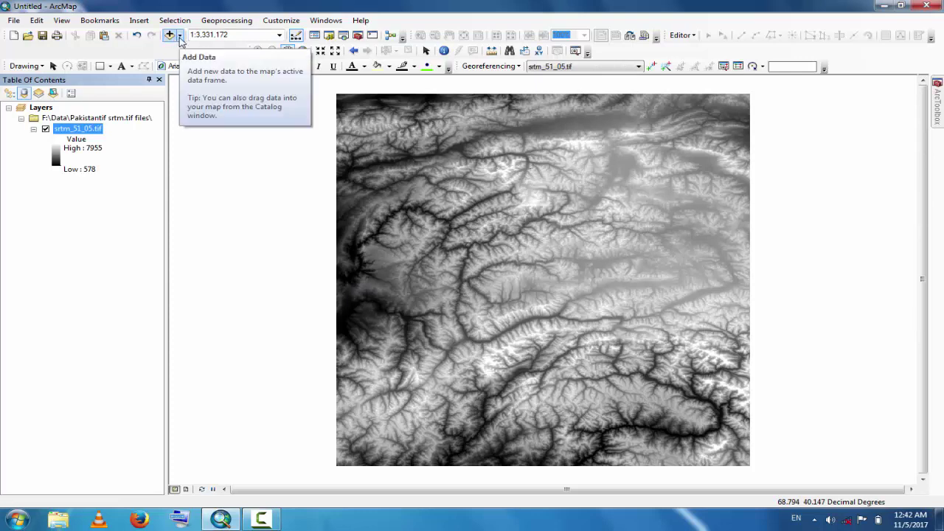
Step: Add the srtm_52_05.tif raster to the map through Add Data
click(180, 36)
click(199, 49)
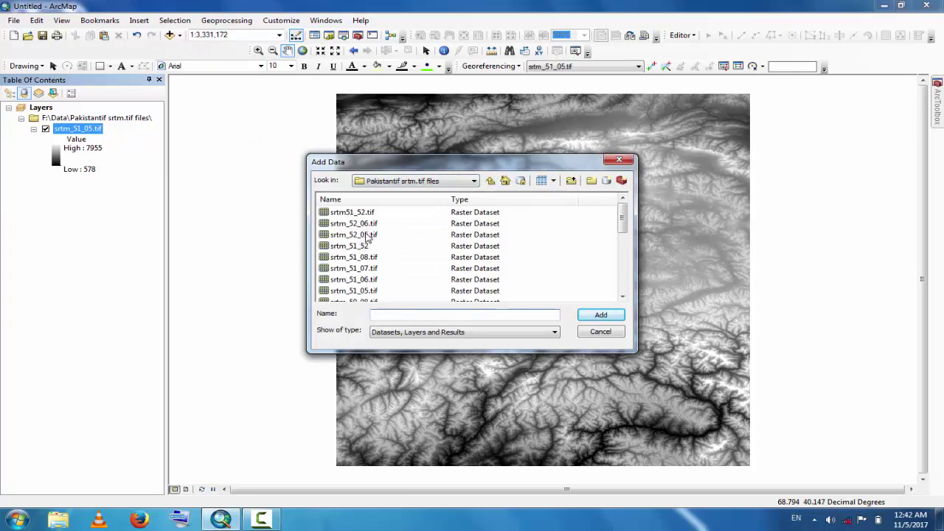
click(366, 234)
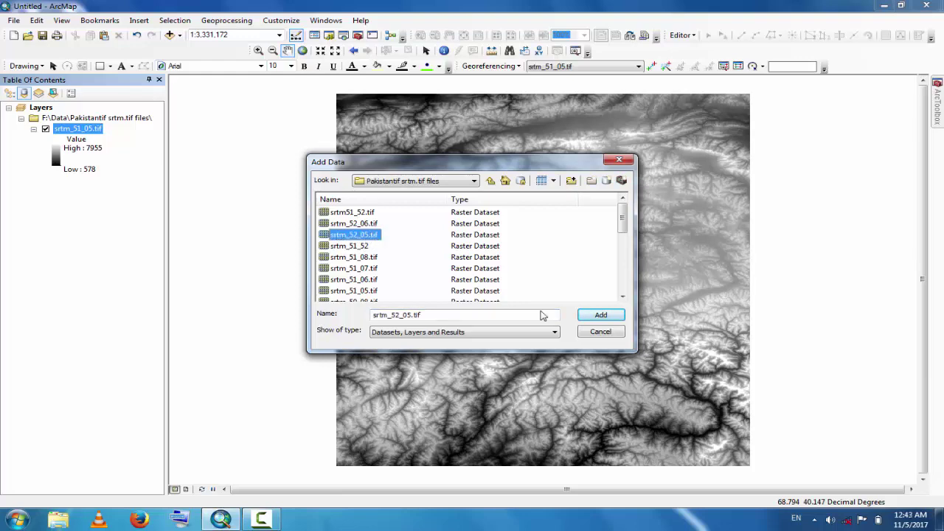
click(602, 315)
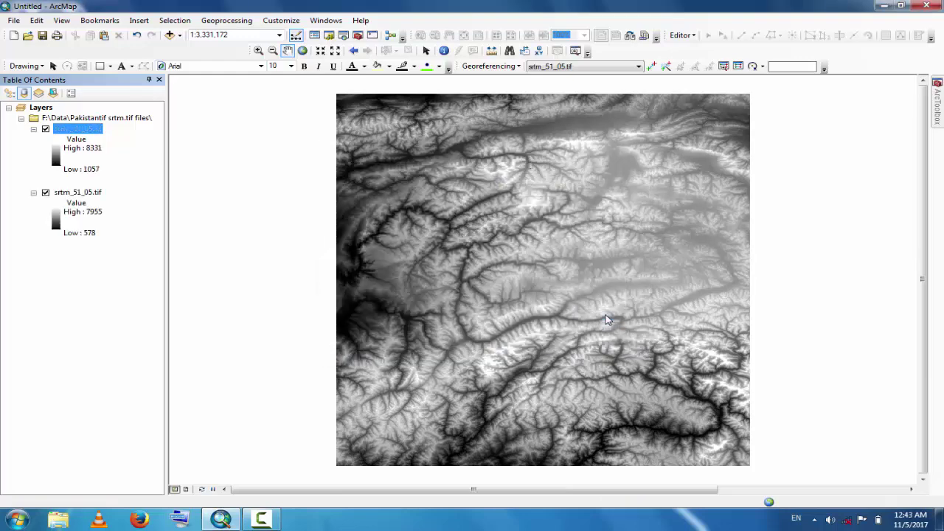
Step: Zoom out to 1:5,000,000, centre both tiles, and toggle their visibility to compare
click(335, 50)
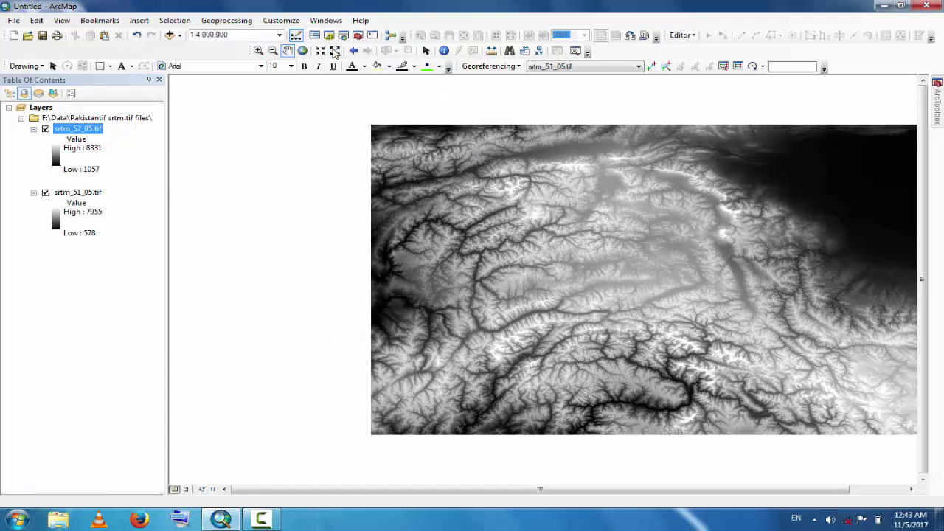
click(335, 50)
drag(552, 225, 405, 236)
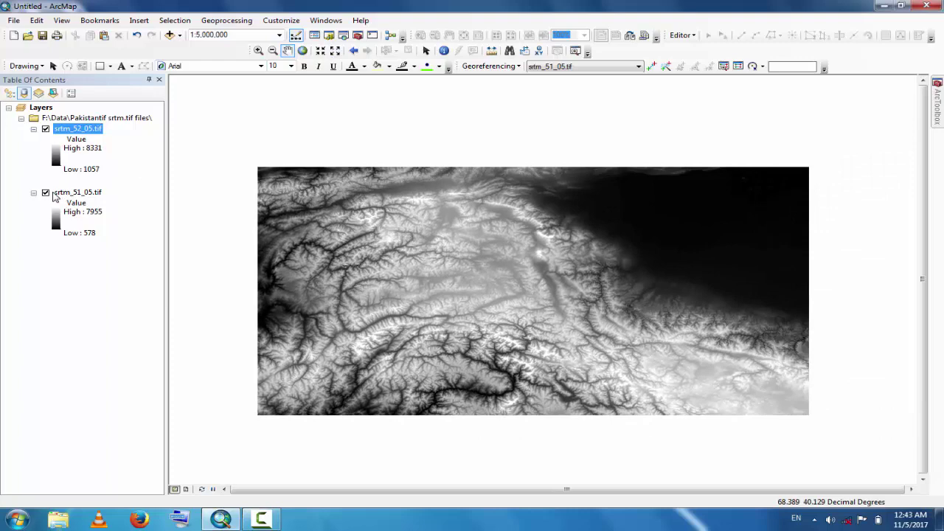
click(46, 192)
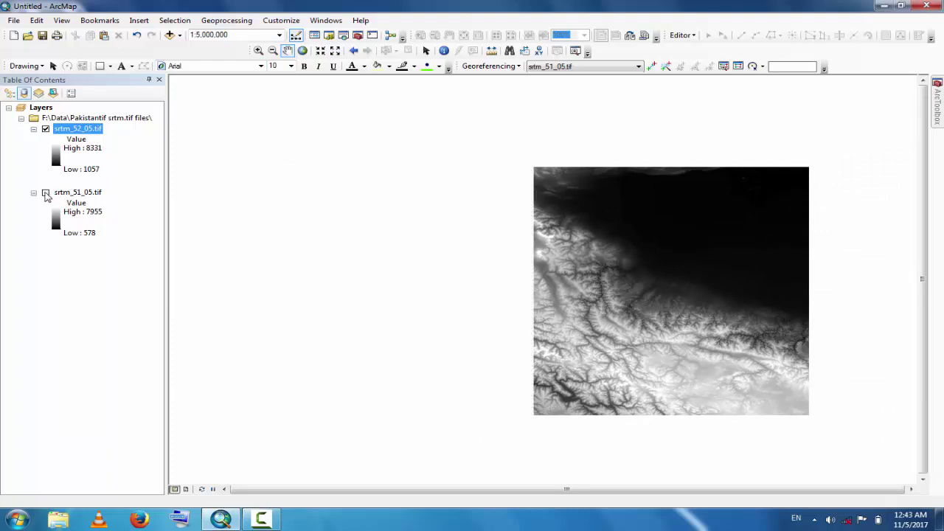
click(45, 130)
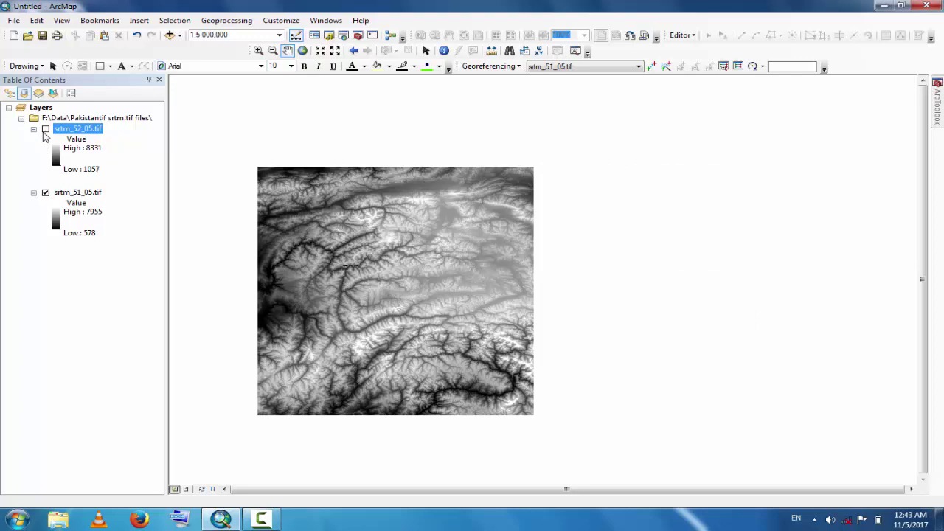
click(45, 129)
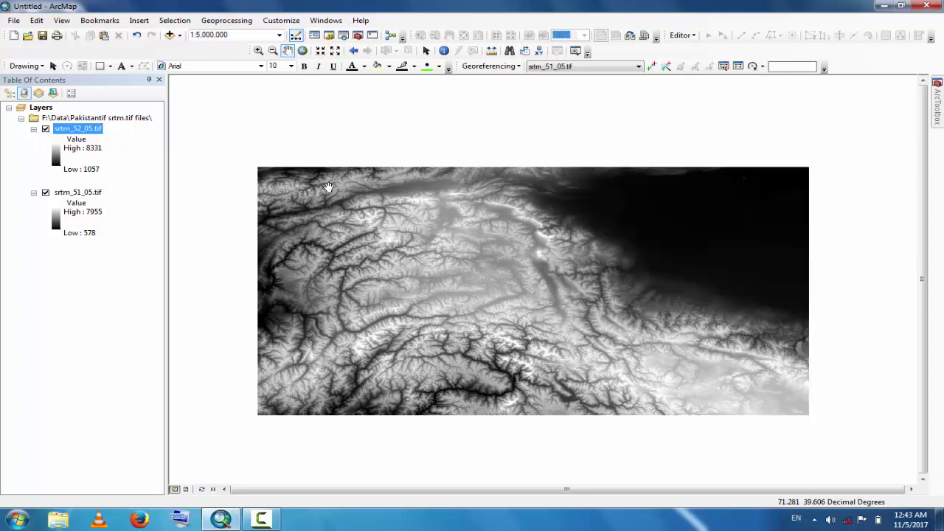
right_click(87, 129)
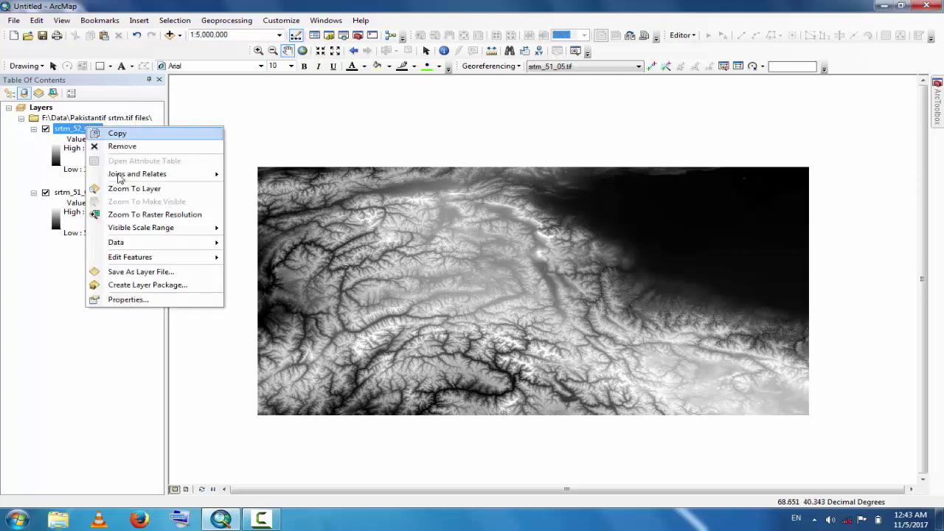
click(129, 299)
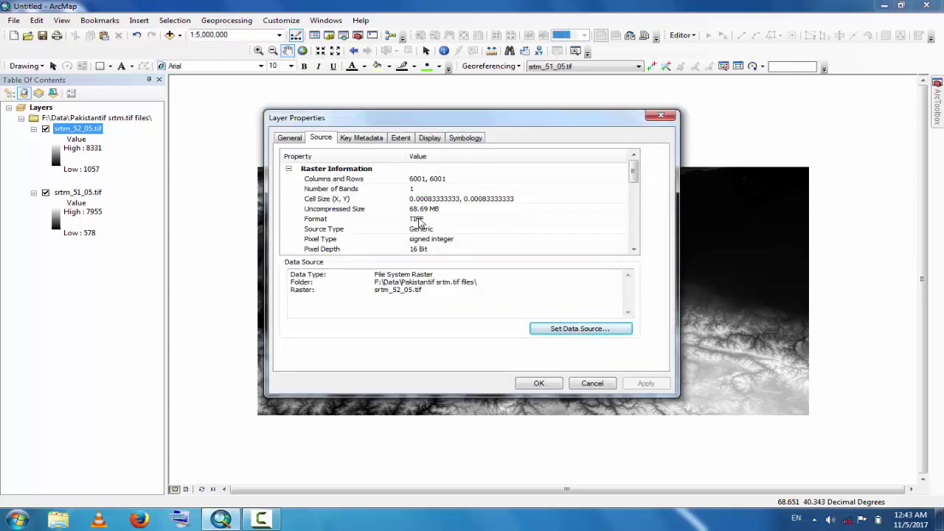
click(634, 250)
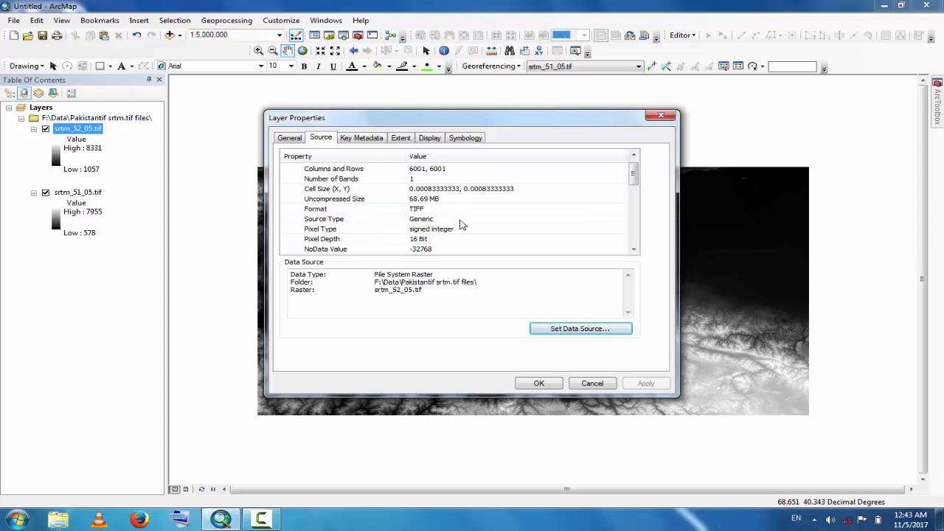
click(660, 117)
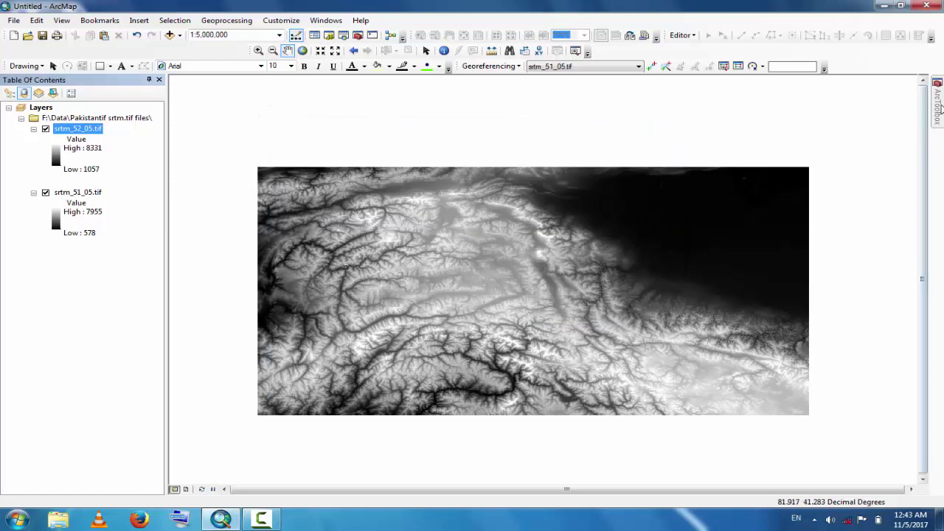
Step: Expand ArcToolbox to Data Management Tools > Raster > Raster Dataset, revealing Mosaic To New Raster
mouse_move(940, 108)
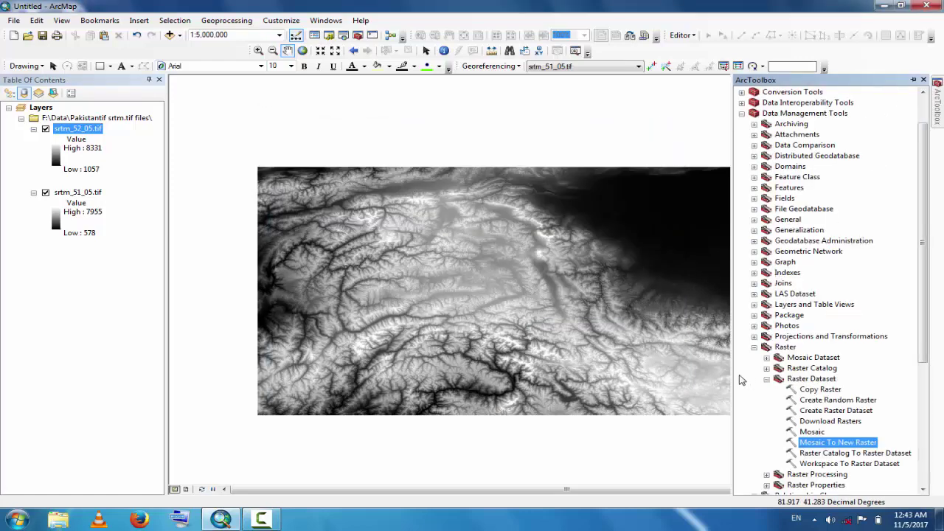
click(754, 347)
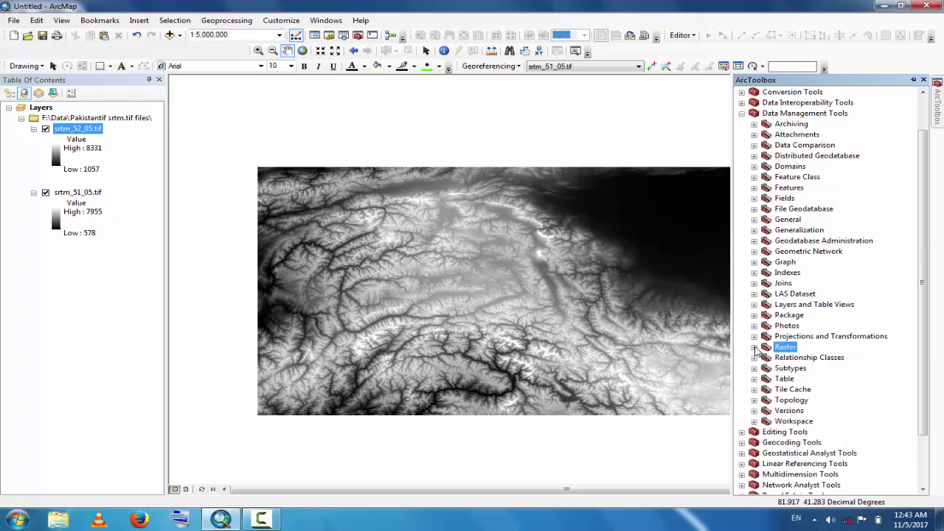
click(741, 114)
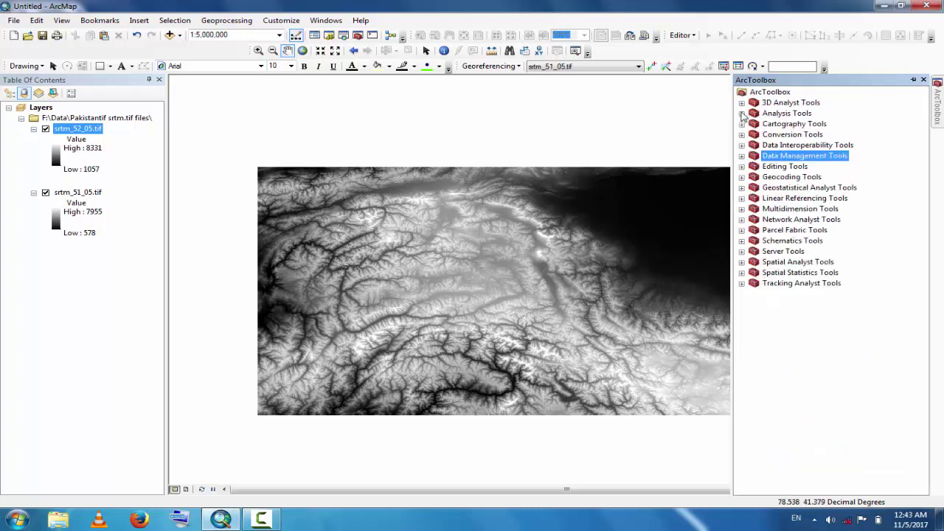
click(742, 156)
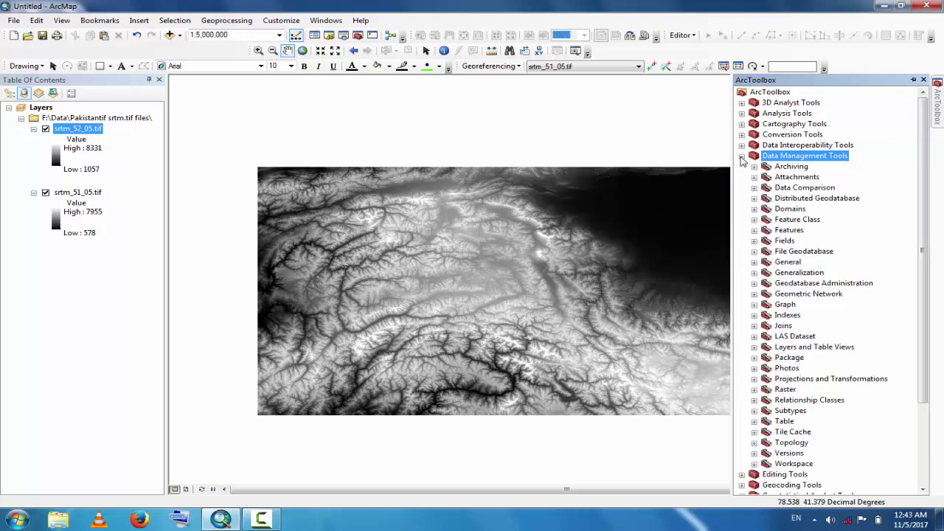
click(754, 390)
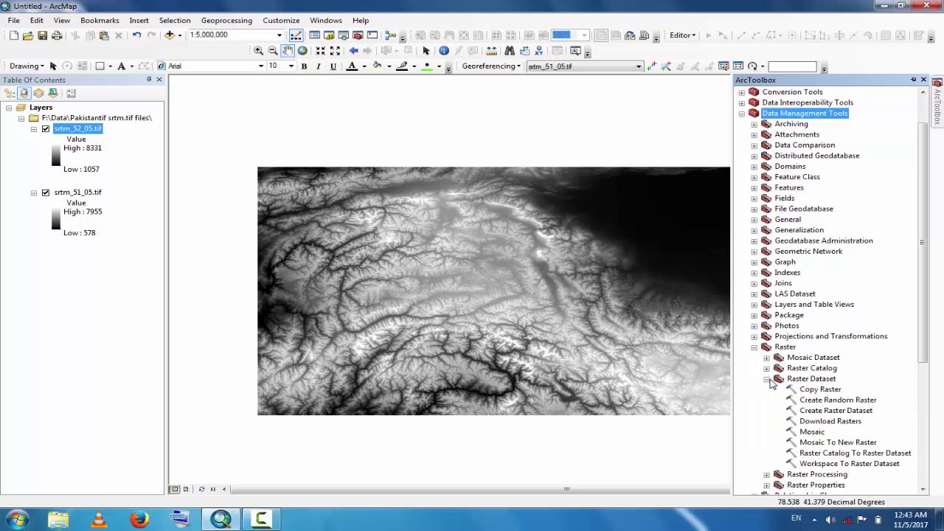
click(767, 379)
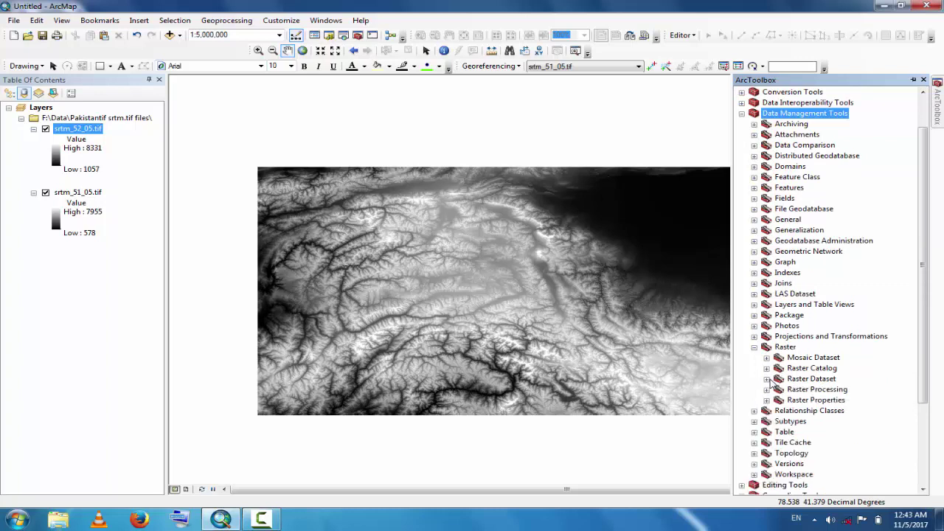
click(766, 379)
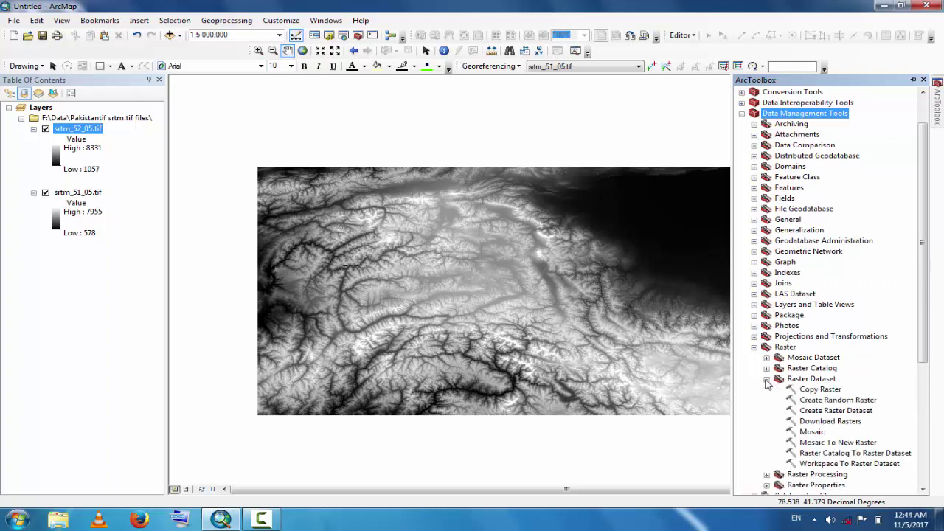
Step: Open Mosaic To New Raster with srtm_51_05.tif and srtm_52_05.tif as inputs, dismissing the security warning
double_click(811, 443)
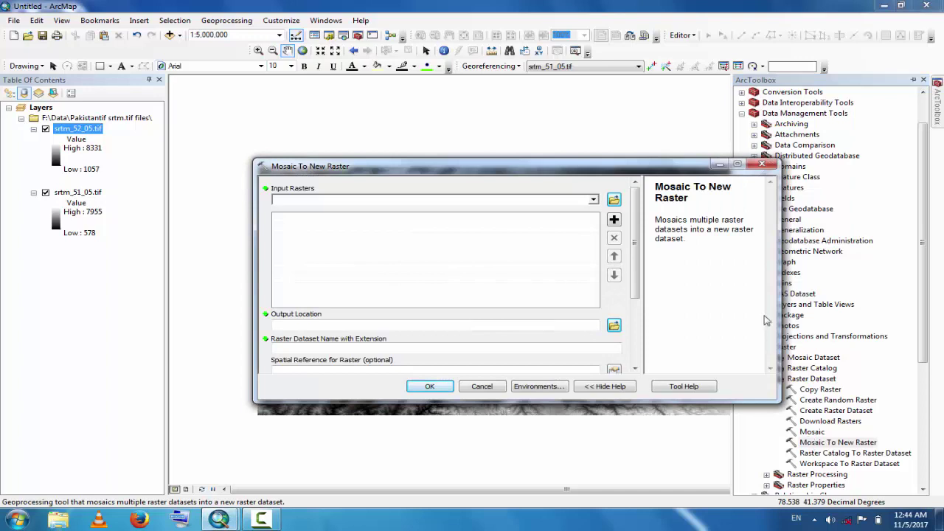
click(593, 201)
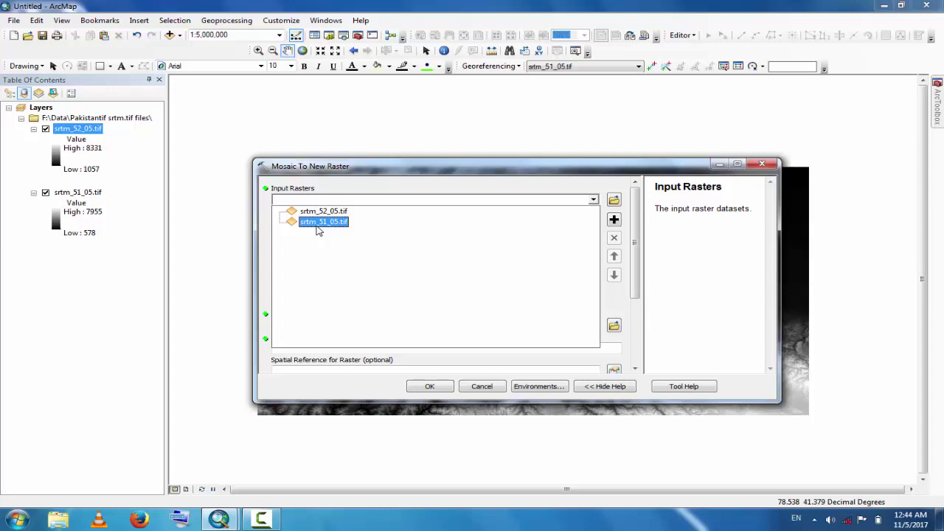
click(318, 226)
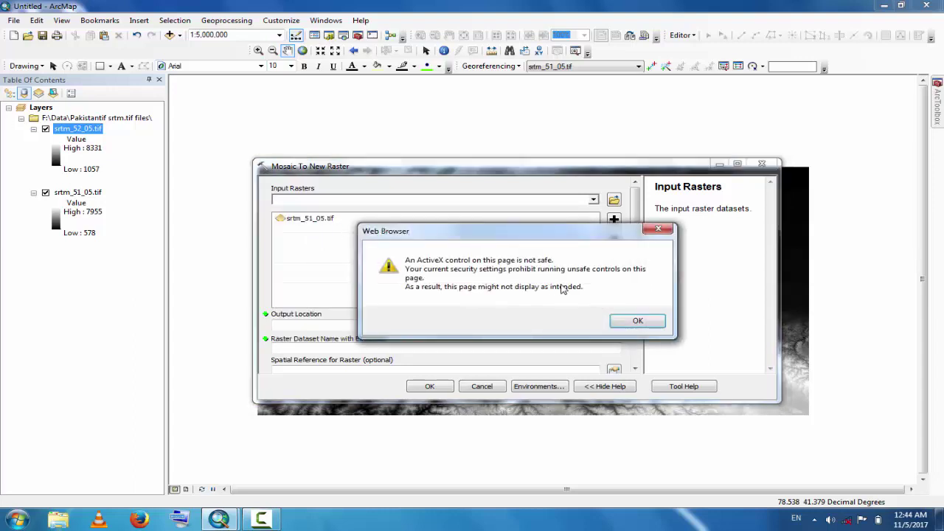
click(637, 320)
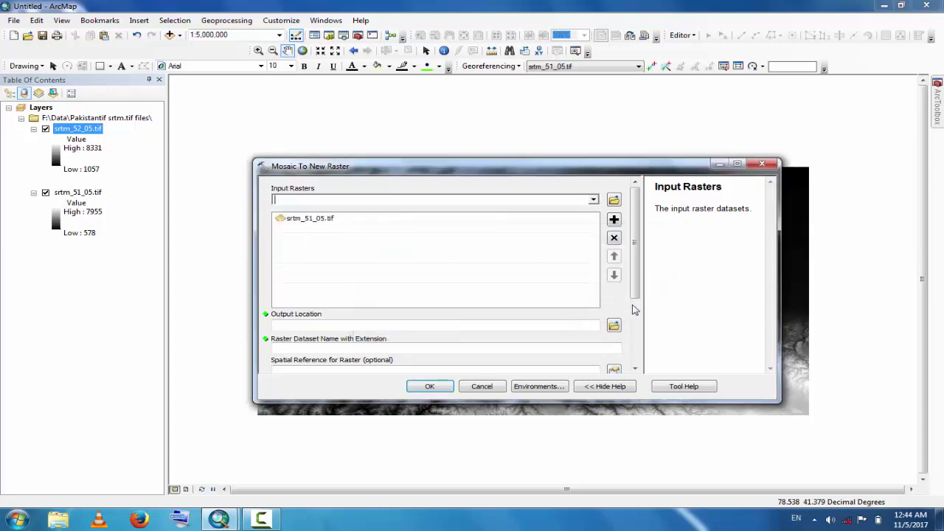
click(593, 199)
click(590, 213)
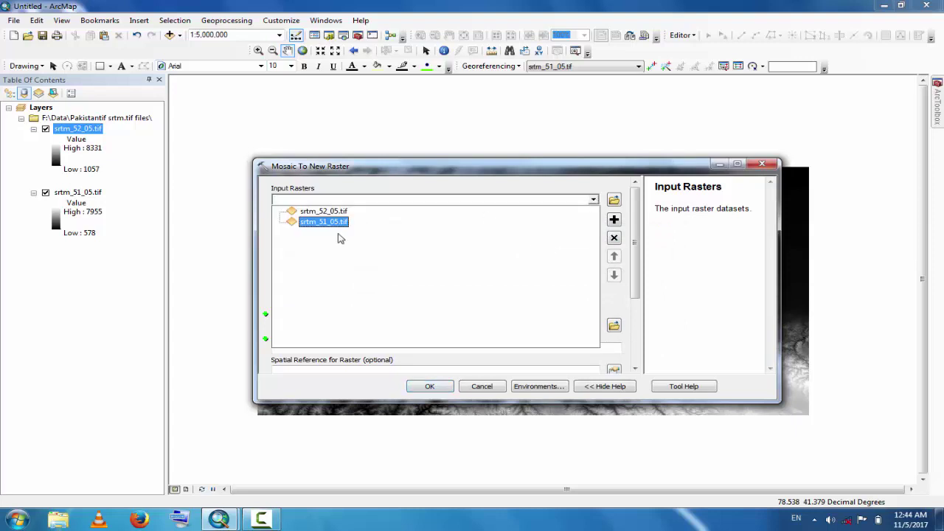
click(331, 211)
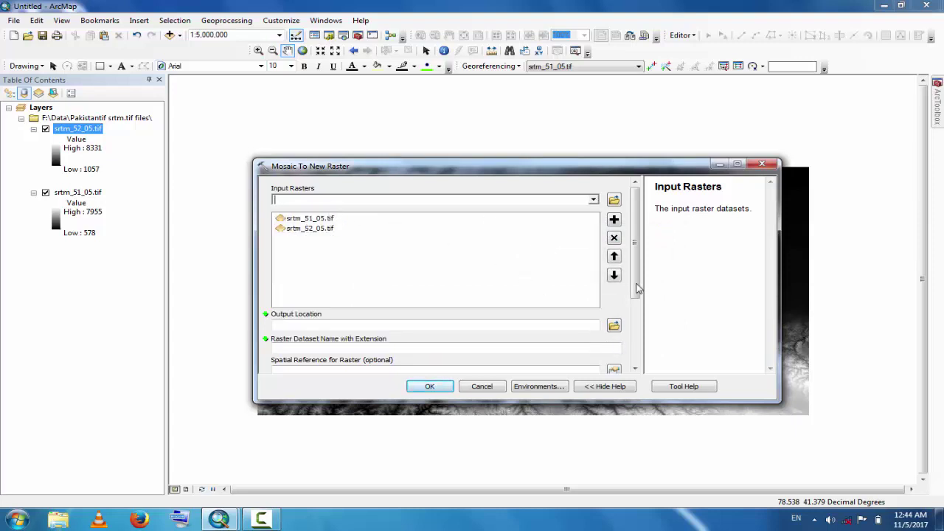
drag(638, 289, 637, 299)
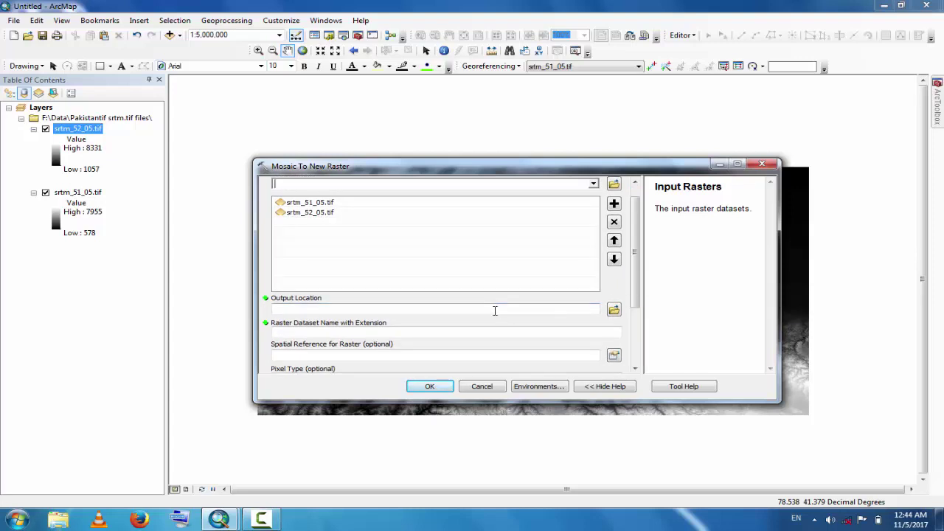
Step: Set the output location to F:\Data\Pakistantif srtm.tif files
click(614, 310)
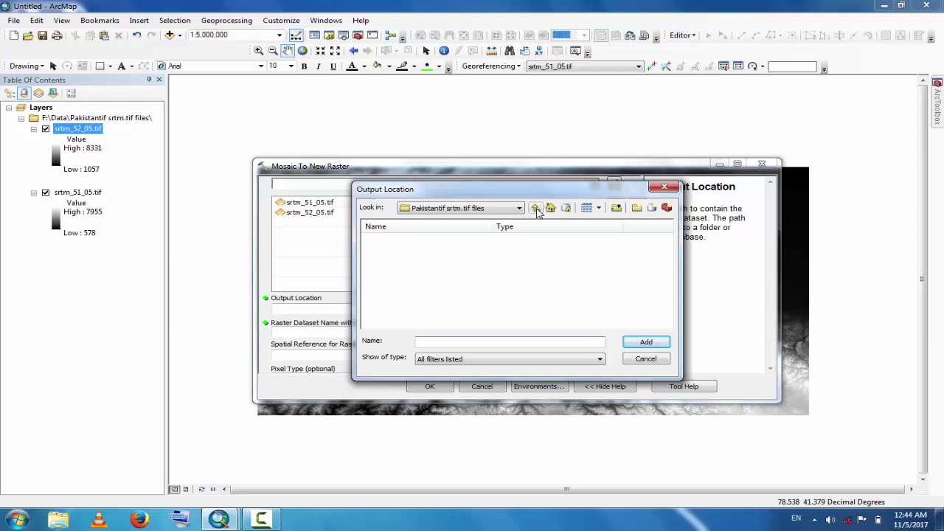
click(536, 209)
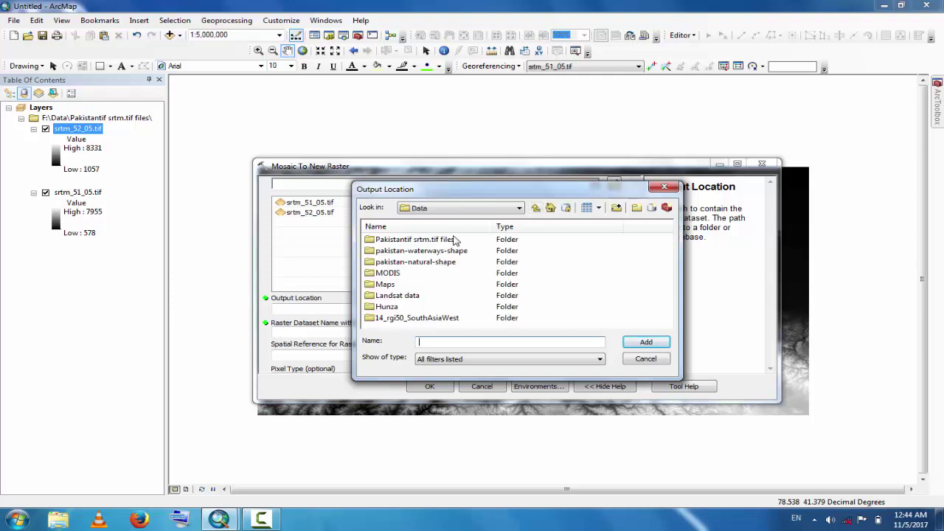
click(451, 240)
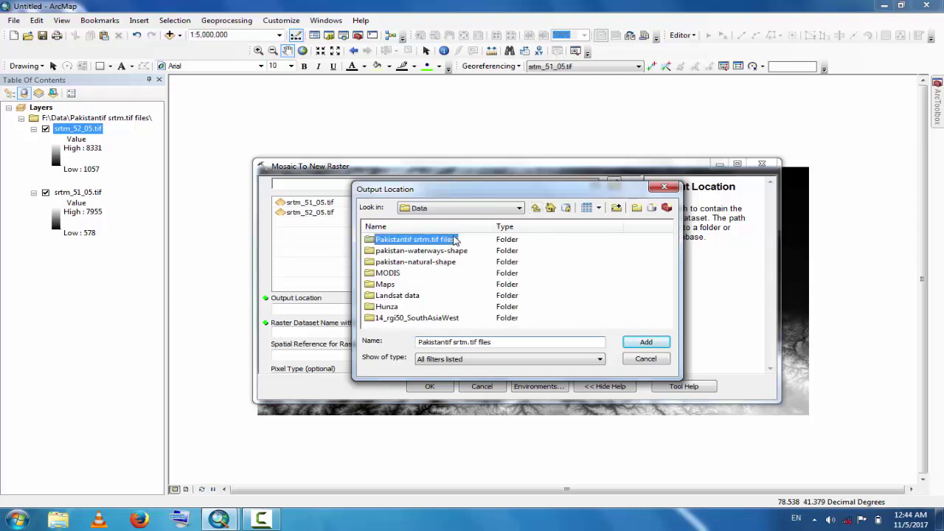
click(646, 342)
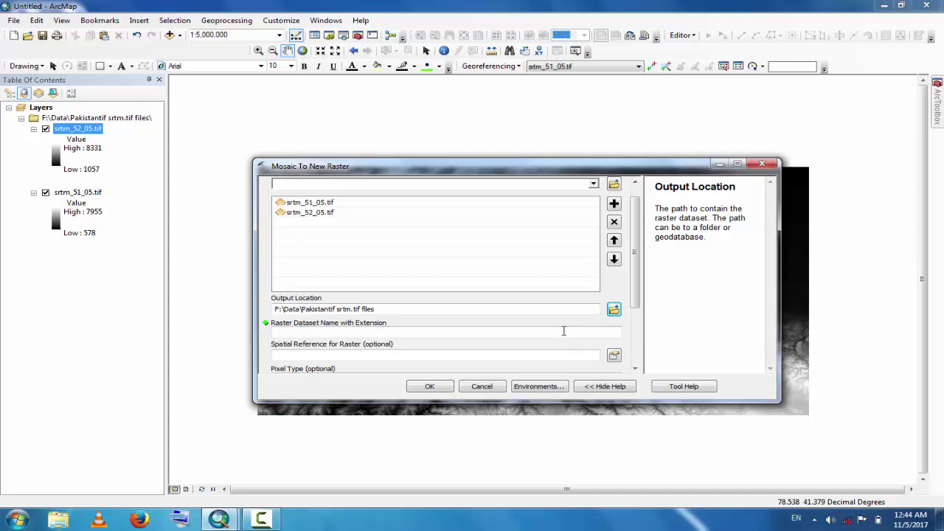
Step: Name the output raster dataset srtm_51_52.tif
click(563, 331)
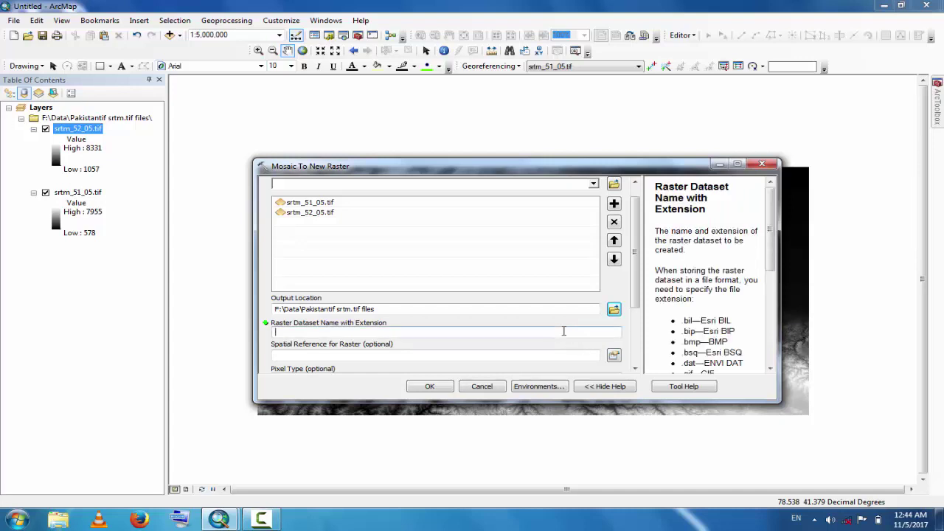
text(s)
text(rtm)
text(-)
text(%)
key(BackSpace)
text(51_52)
key(Left)
key(Left)
key(Left)
key(Left)
key(BackSpace)
text(_52.tif)
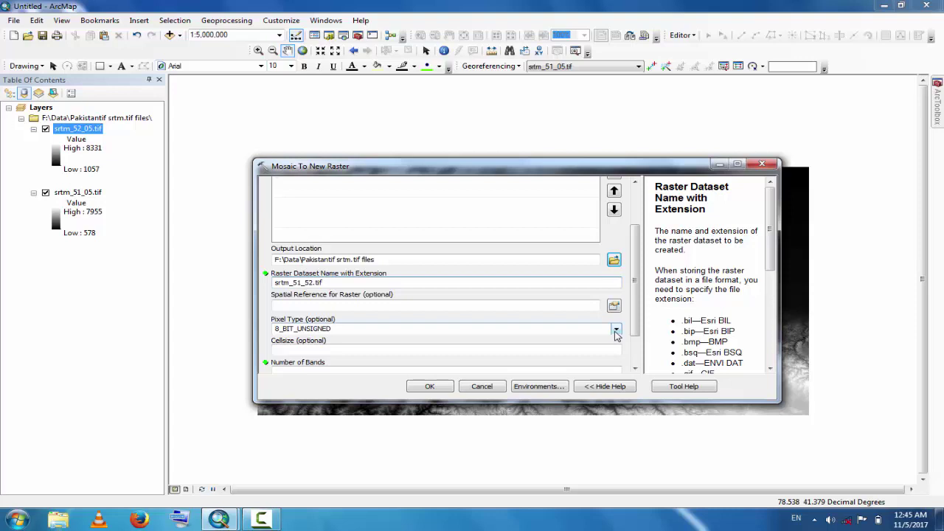
Step: Set the pixel type to 16_BIT_SIGNED and the number of bands to 1
click(616, 331)
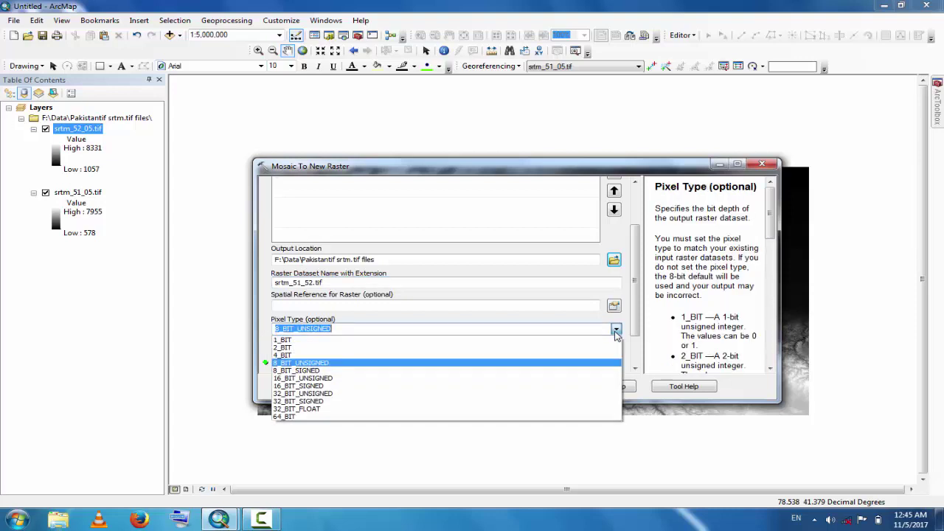
click(465, 389)
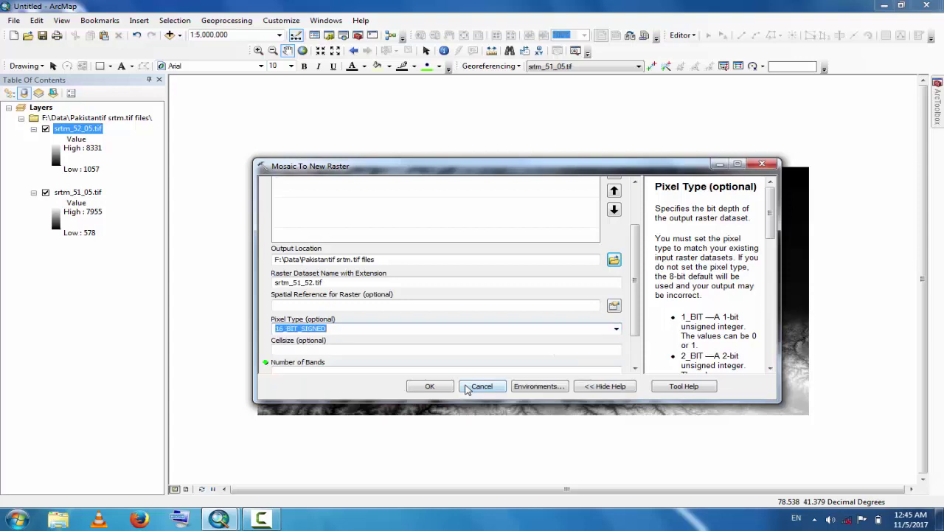
click(636, 369)
click(634, 370)
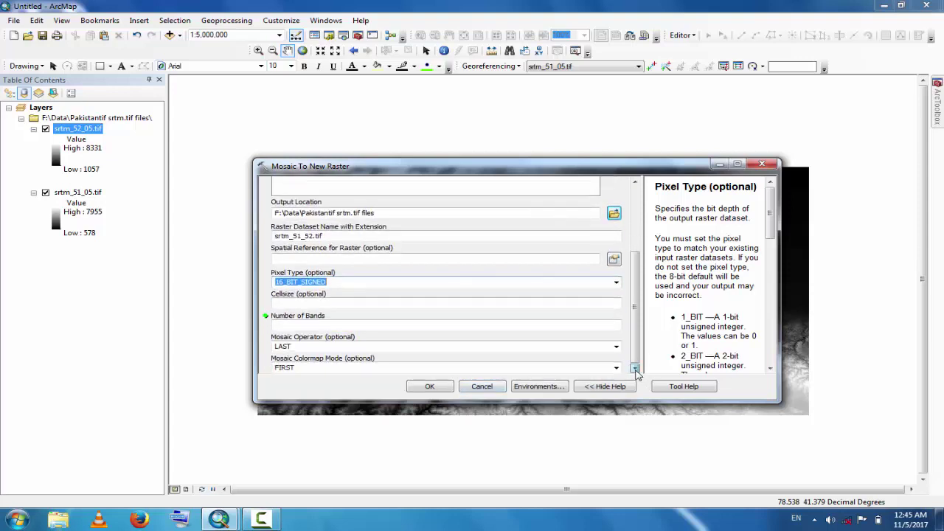
click(600, 326)
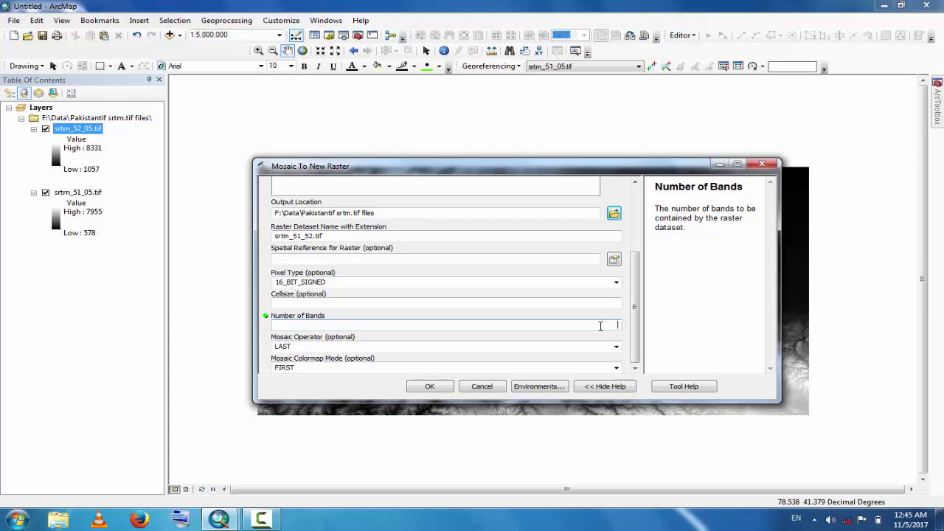
text(1)
Step: Run Mosaic To New Raster to produce the merged srtm_51_52.tif layer
click(432, 387)
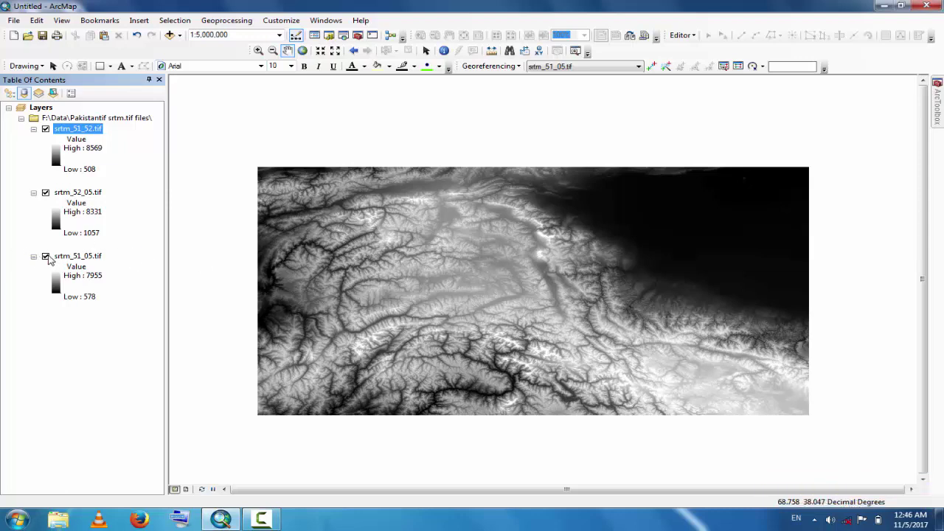
Step: Hide srtm_51_05.tif and srtm_52_05.tif, leaving the merged srtm_51_52.tif visible
click(46, 256)
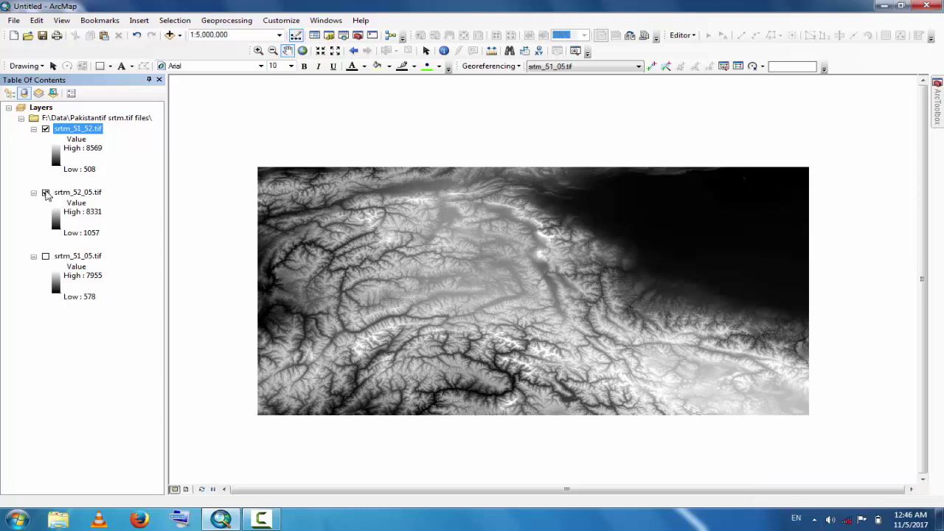
click(45, 129)
click(46, 129)
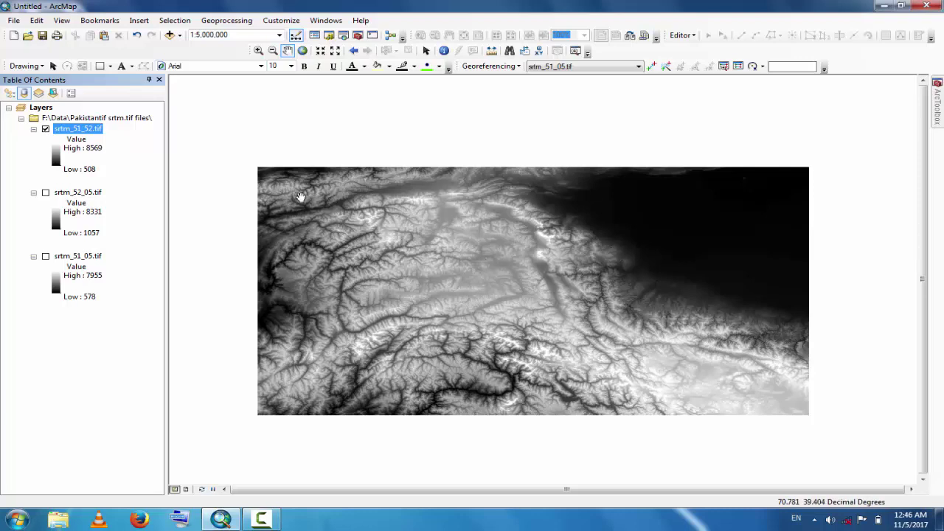
Step: Apply the orange-yellow-green-blue colour ramp to srtm_51_52.tif
click(56, 158)
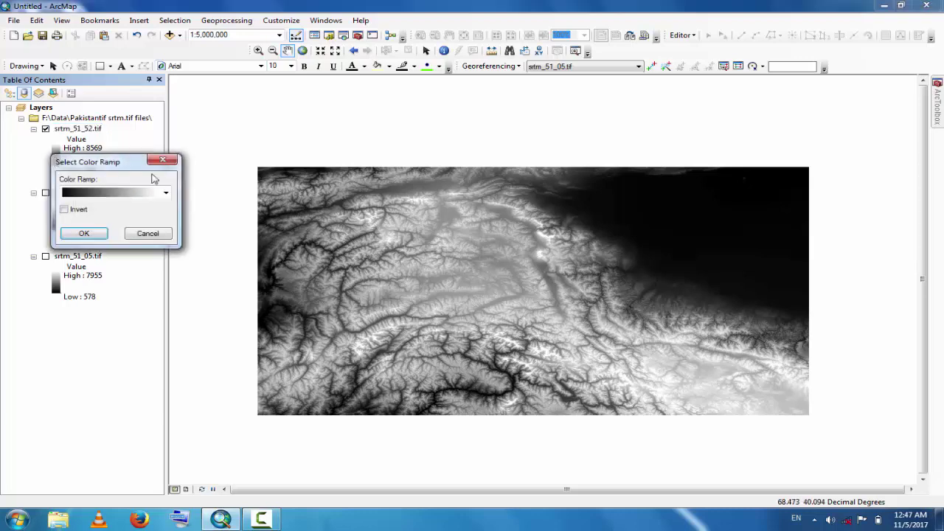
click(167, 194)
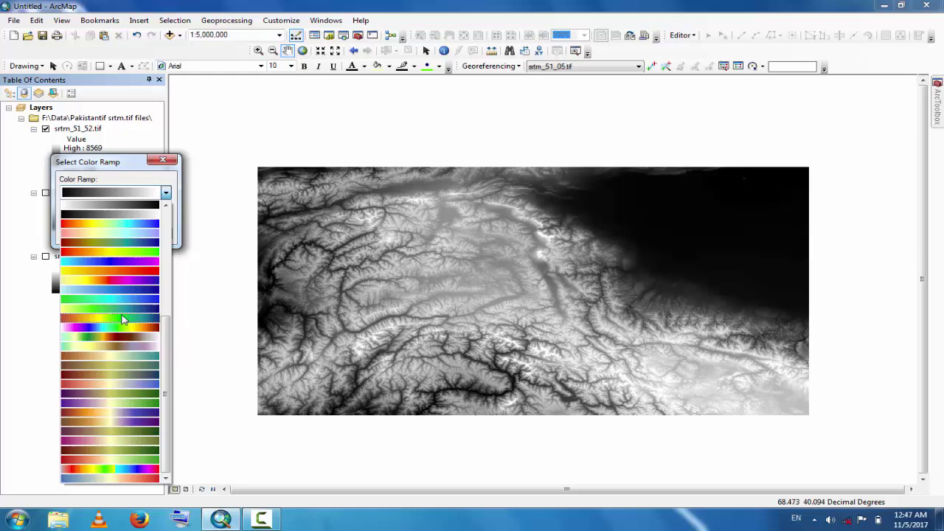
click(124, 320)
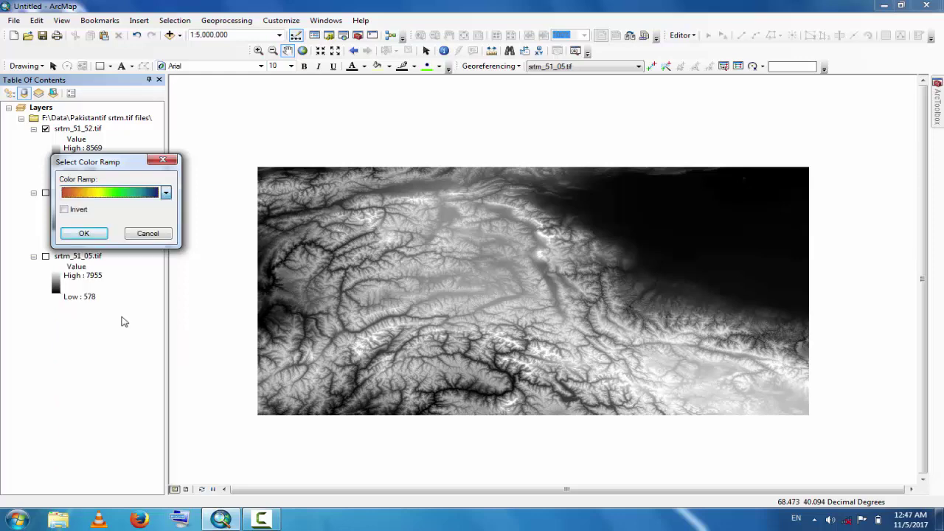
click(83, 234)
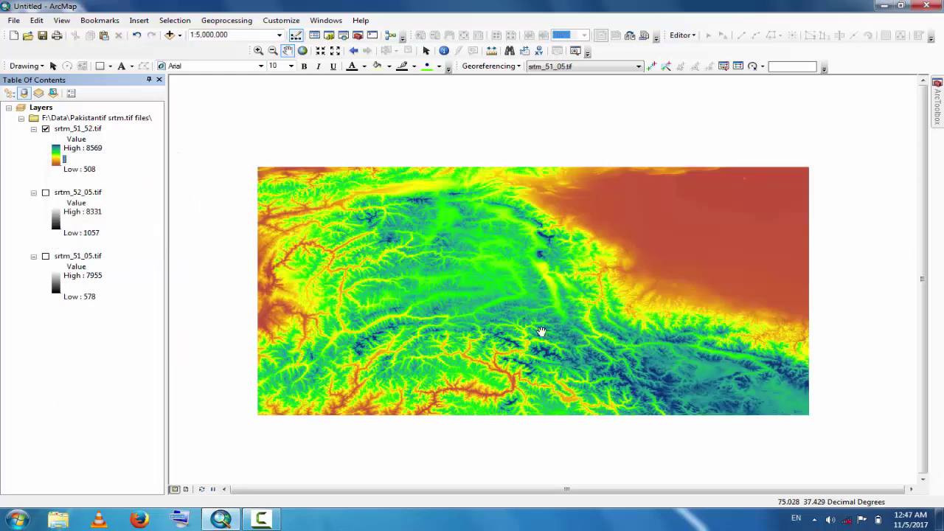